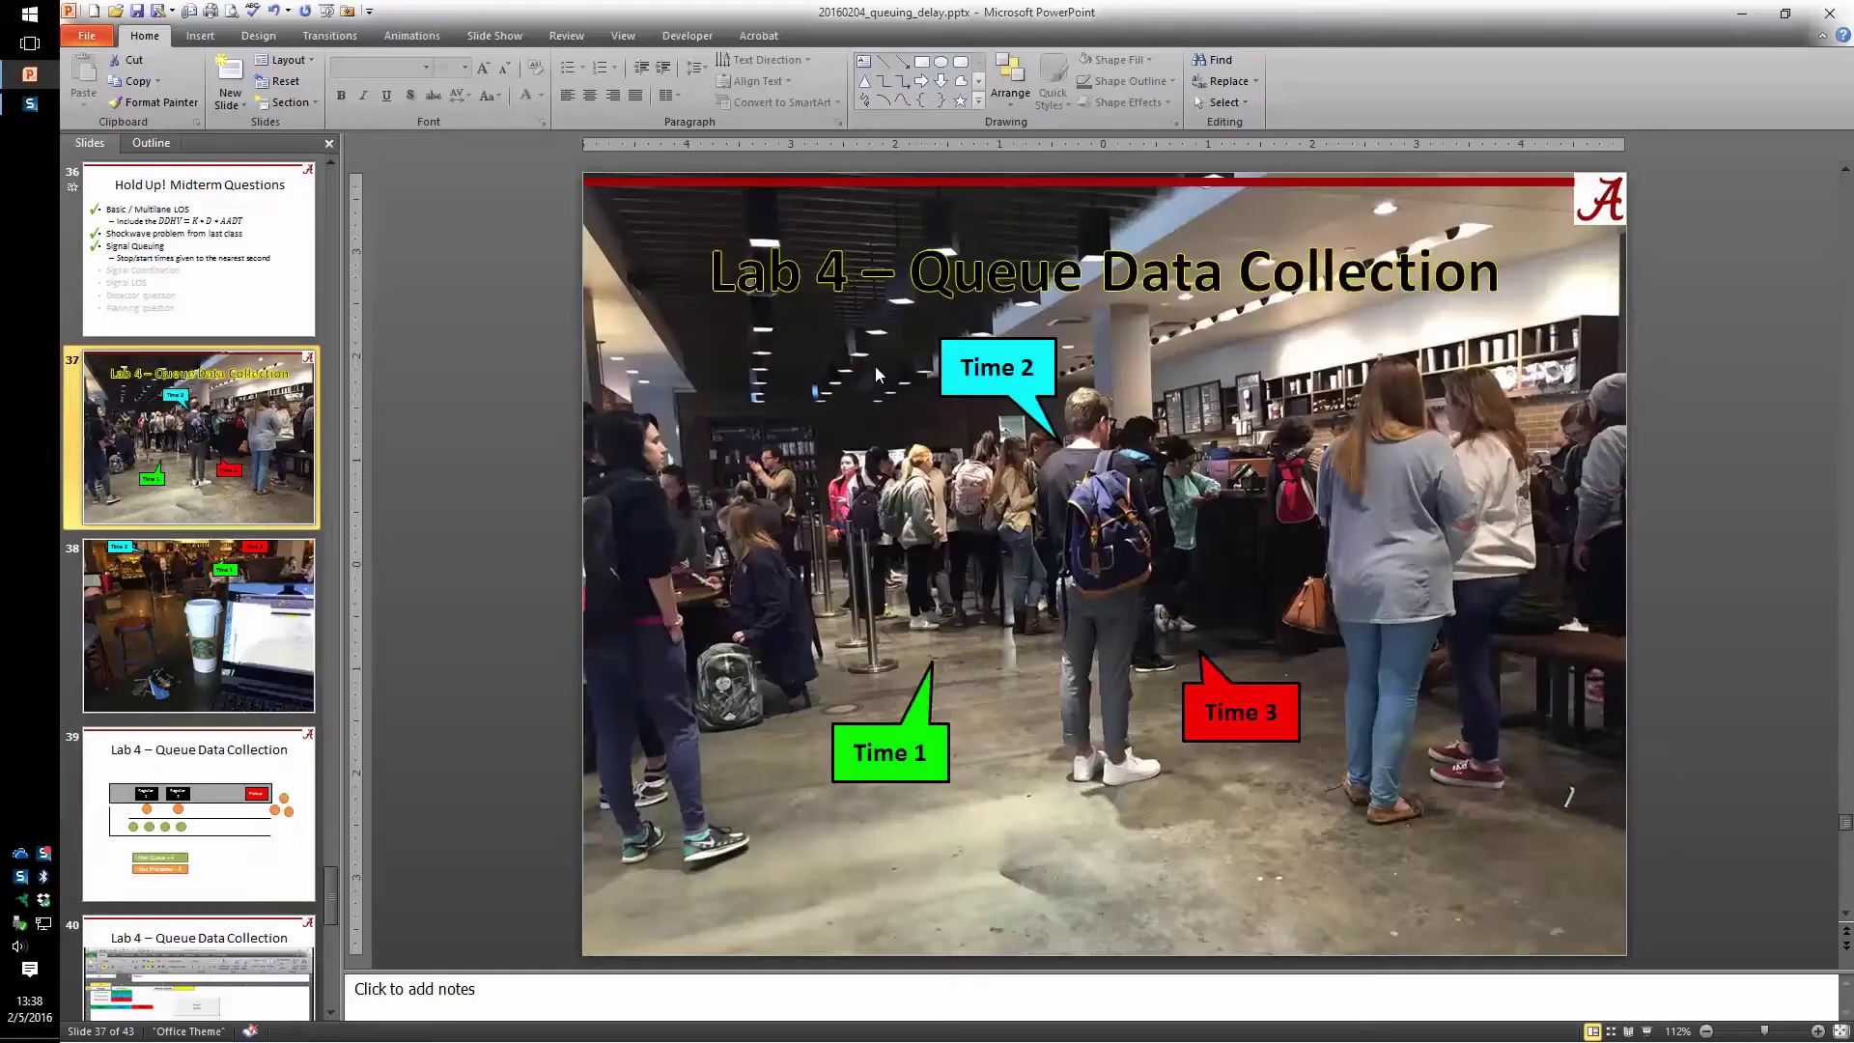
# Leave the PowerPoint slideshow and show the desktop.
pyautogui.press('super+d')
# Open timestamper.xlsm and enter initial queue 4 in E1 and initial processed 5 in E2.
pyautogui.doubleClick(97, 188)
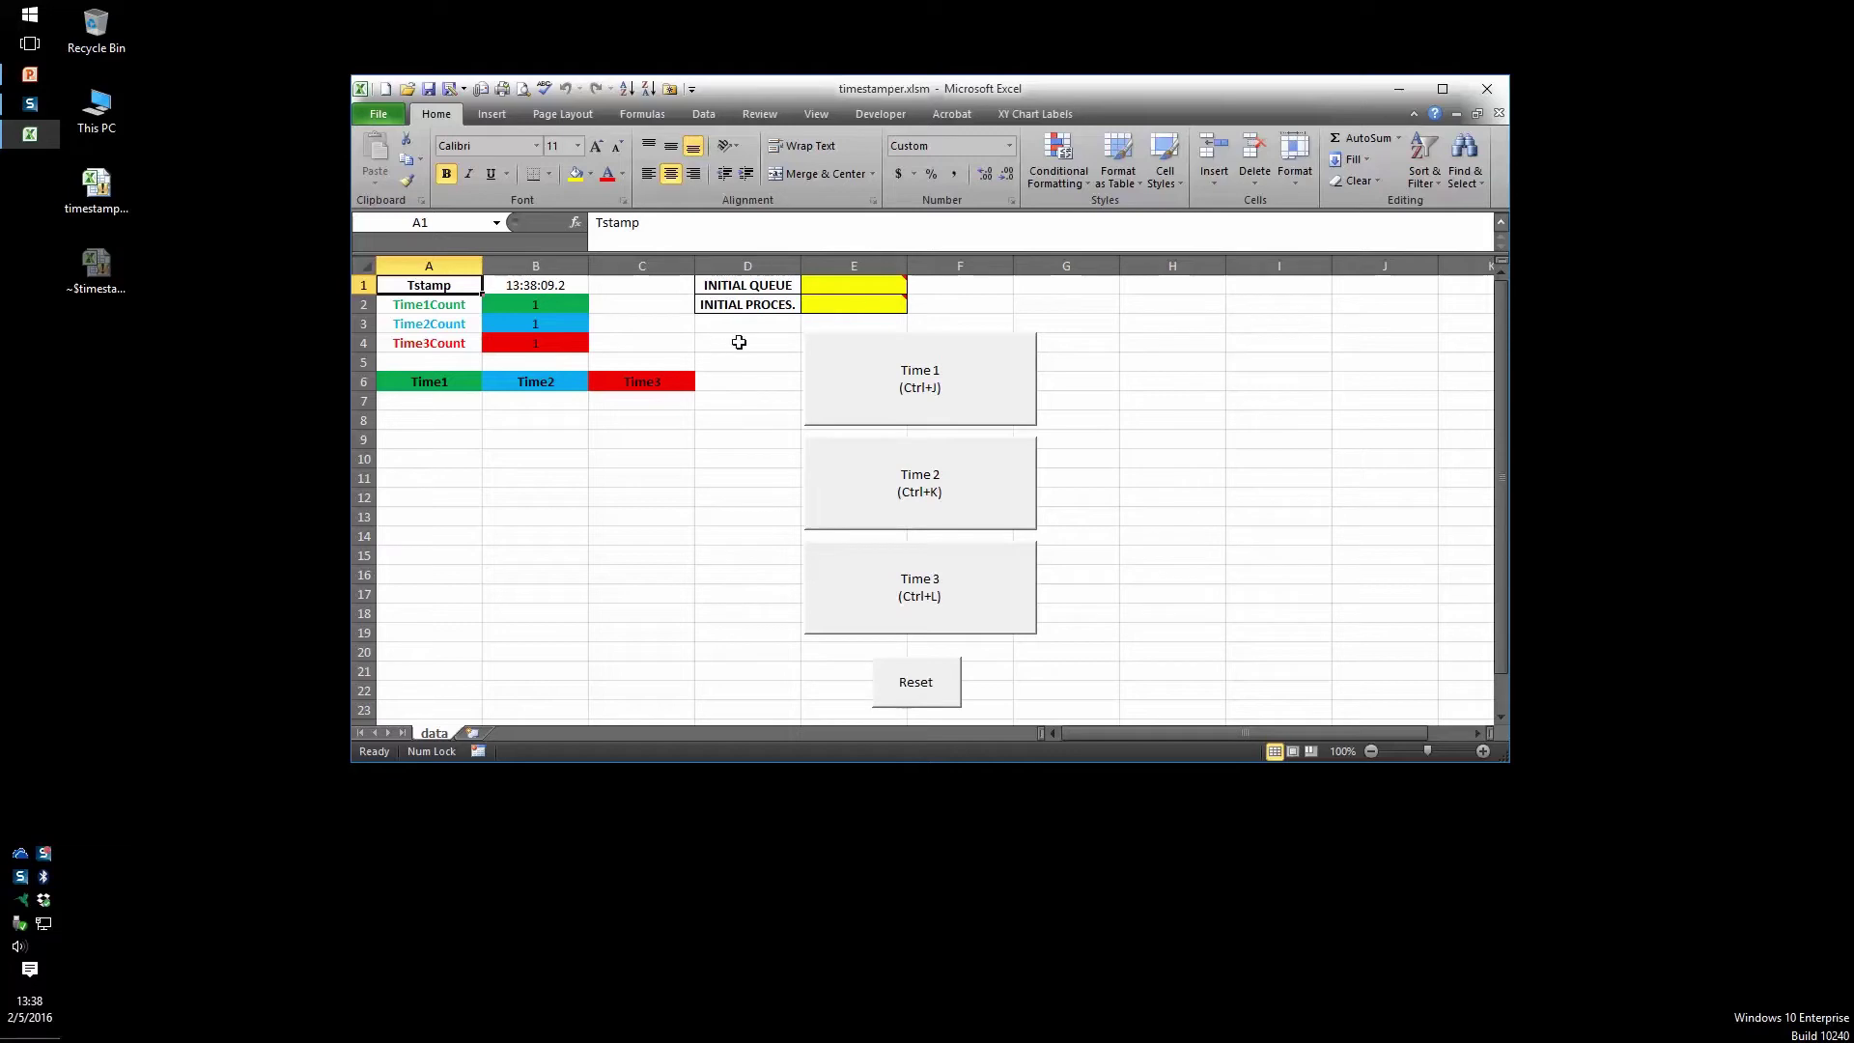
pyautogui.click(850, 291)
pyautogui.write('4')
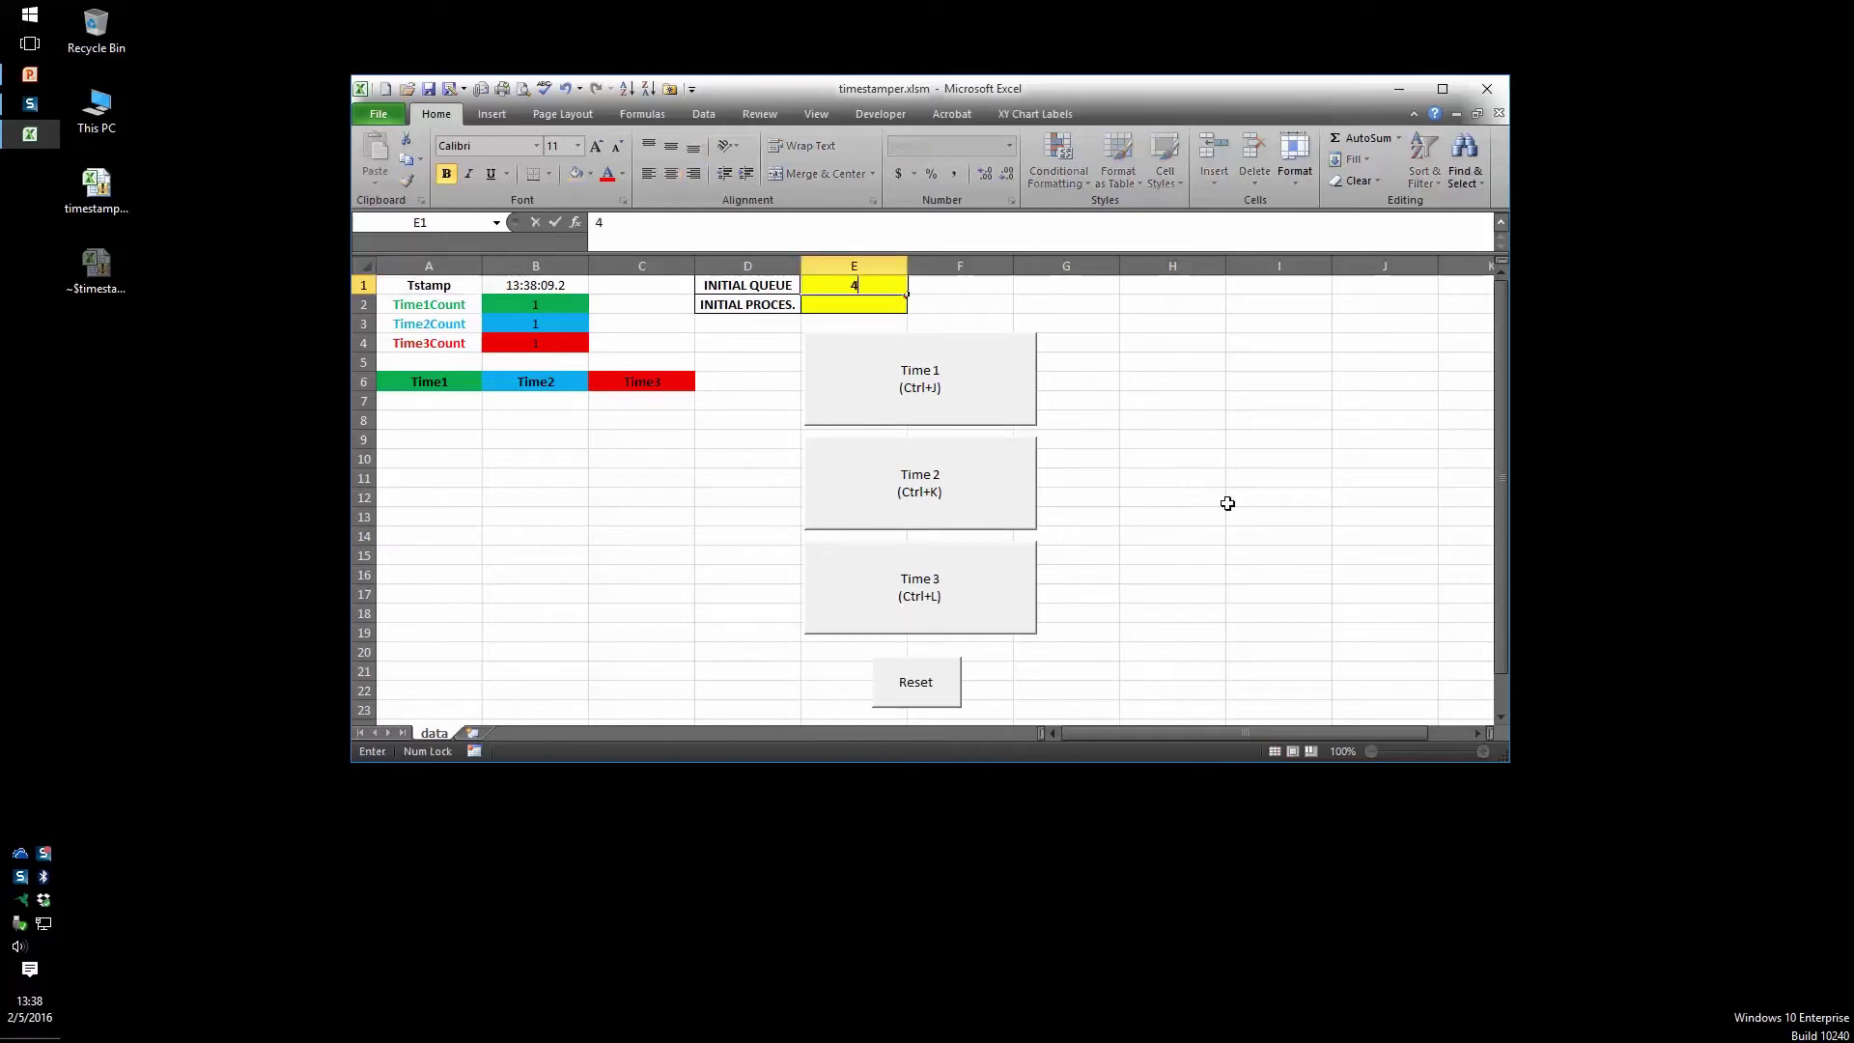
pyautogui.press('Return')
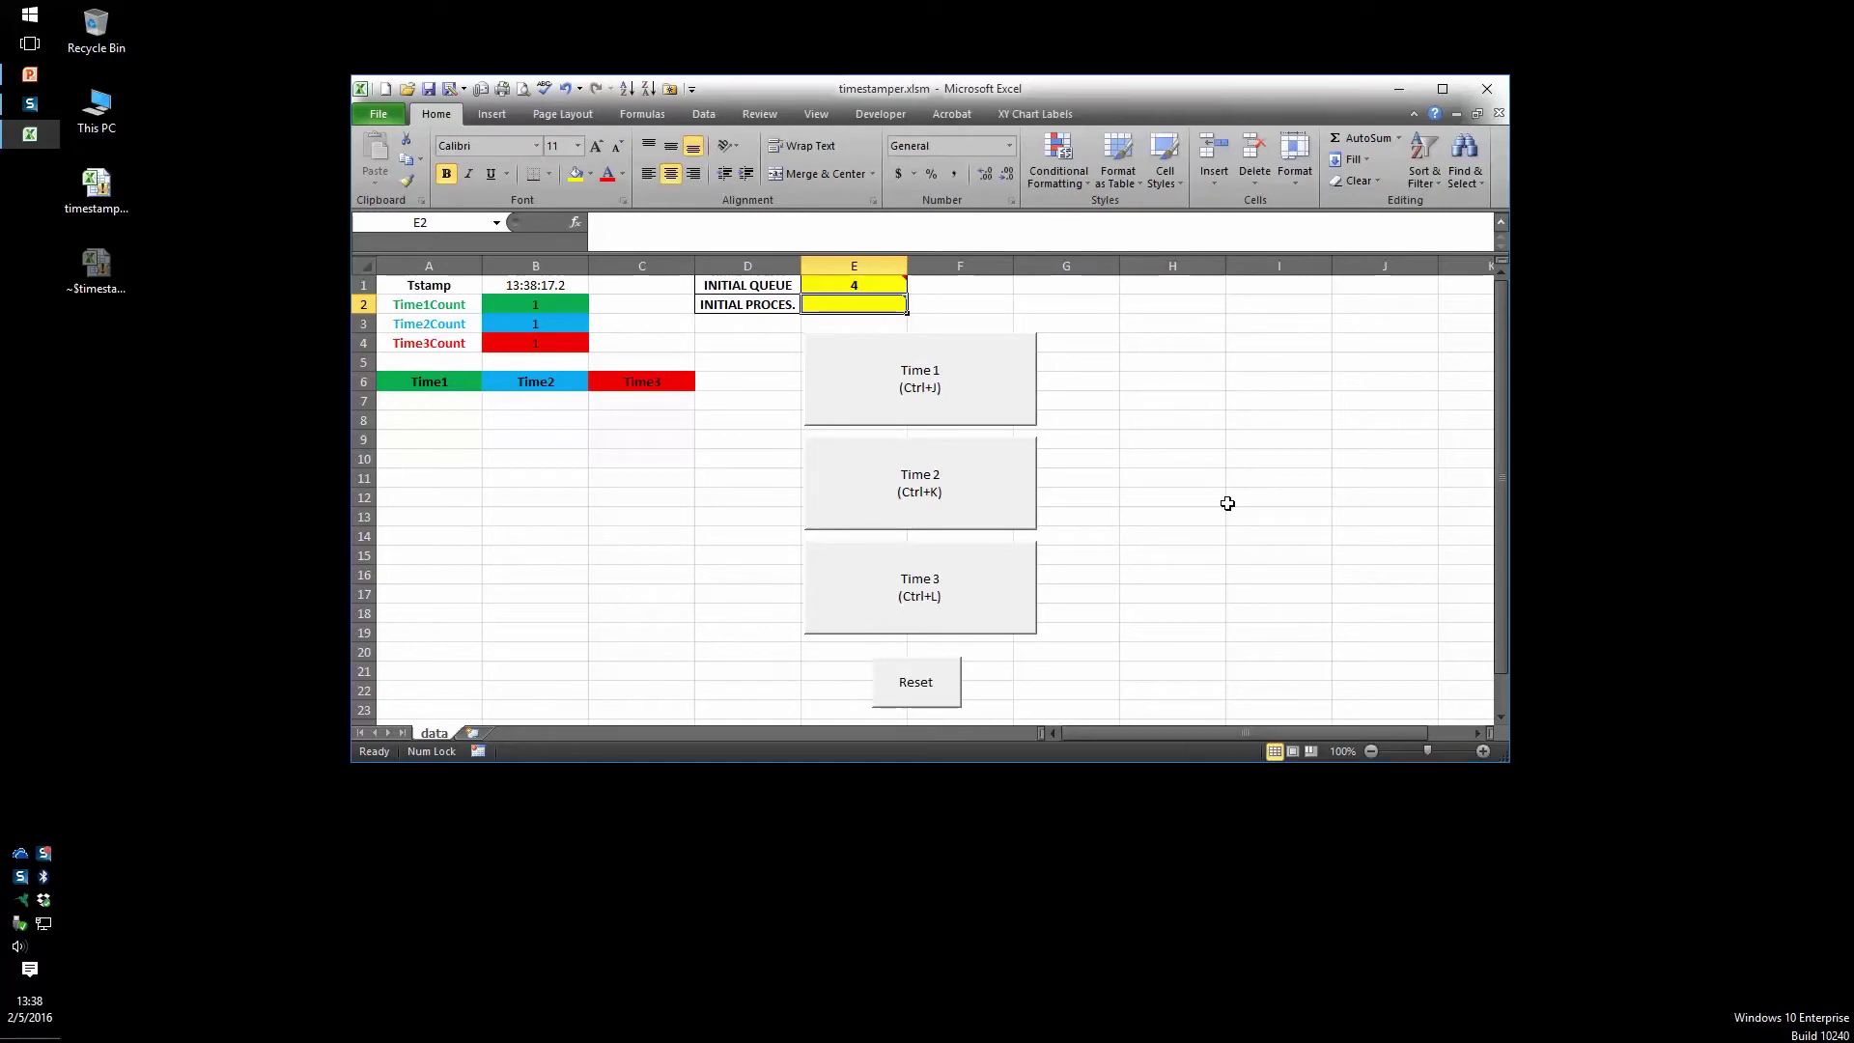
pyautogui.write('5')
pyautogui.press('Return')
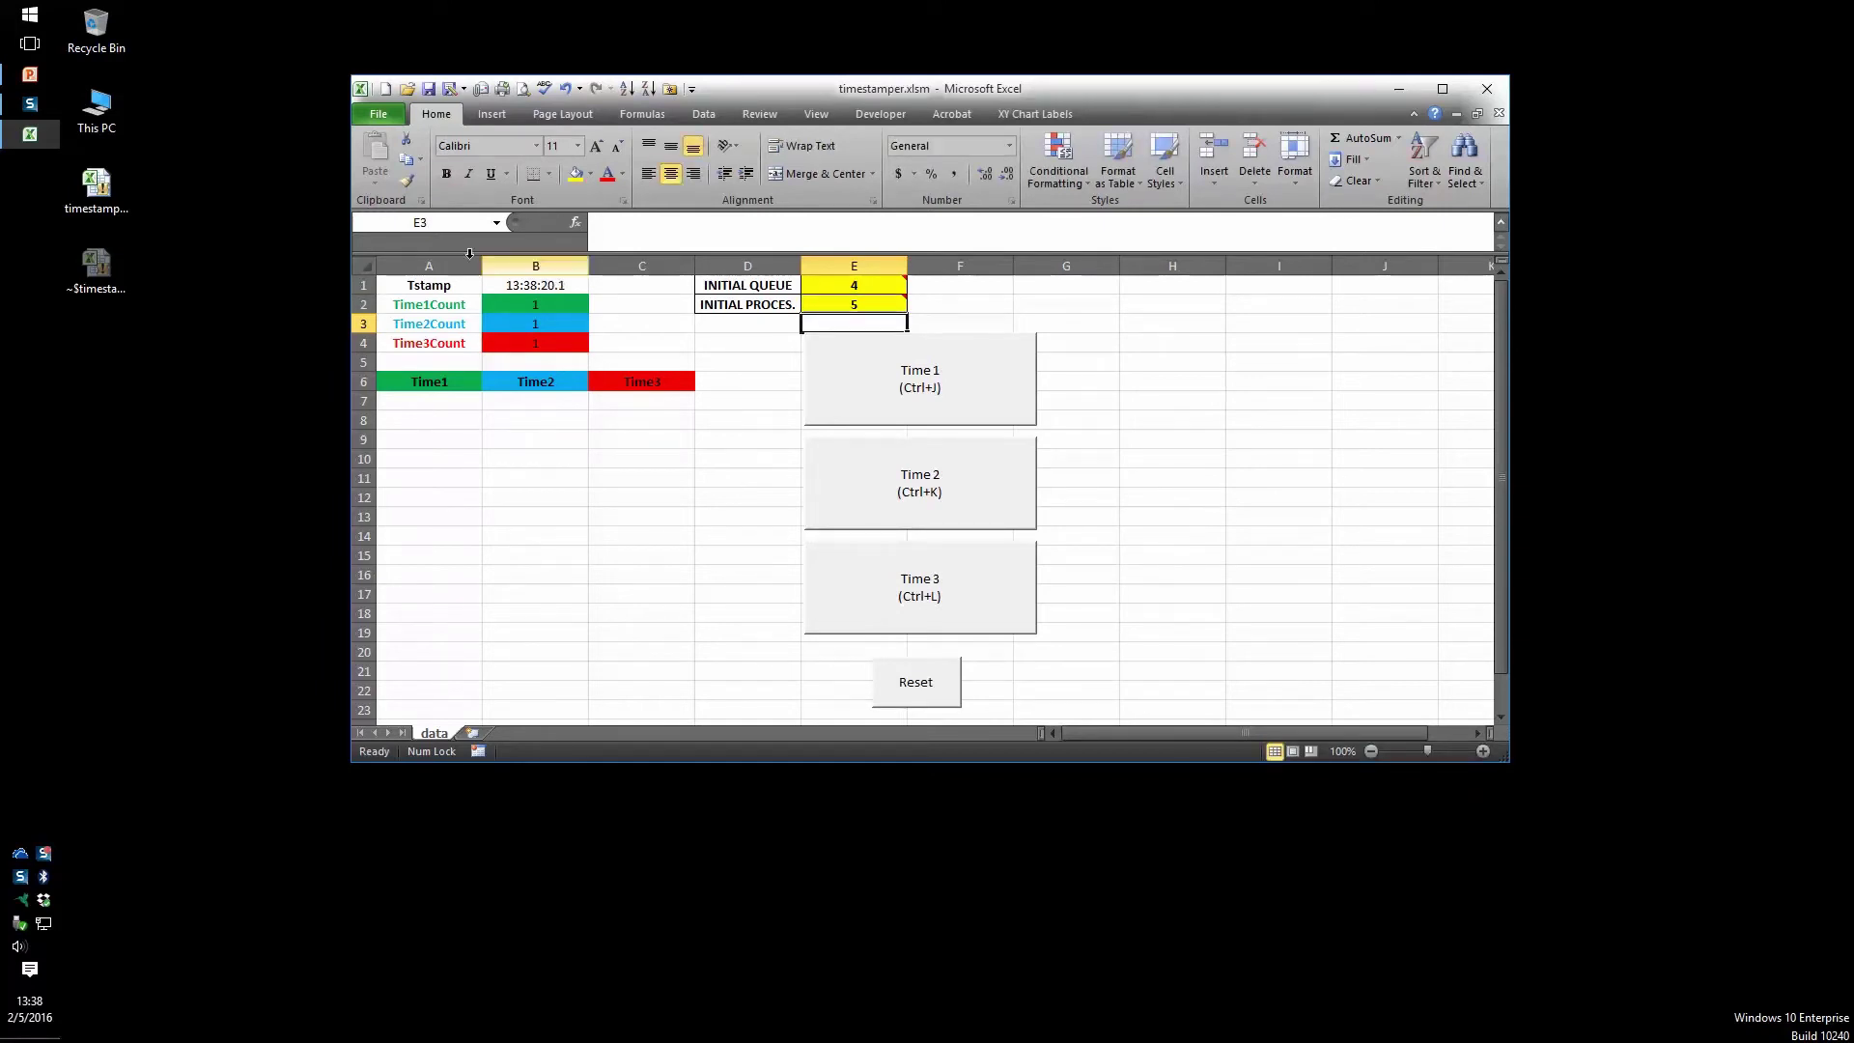
# Record three Time1 timestamps, two Time2 timestamps and one Time3 timestamp as events occur.
pyautogui.click(440, 281)
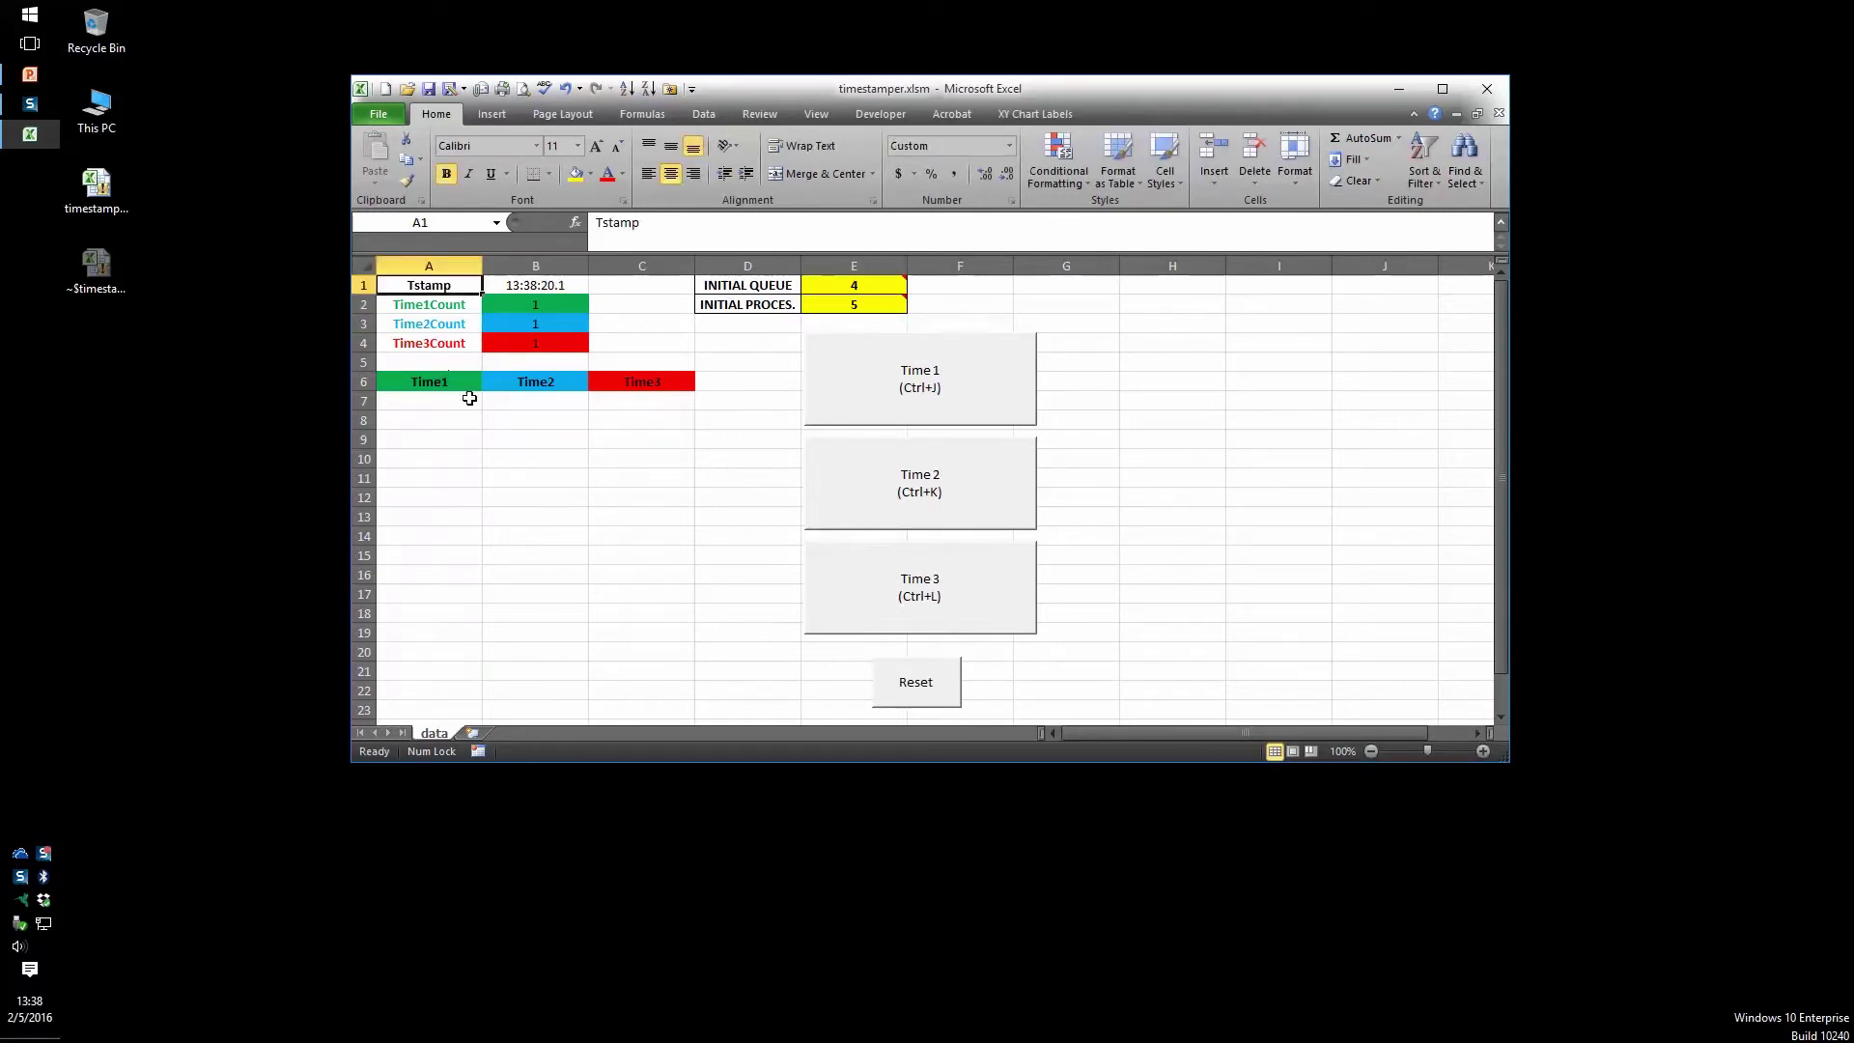
pyautogui.click(901, 383)
pyautogui.click(901, 384)
pyautogui.click(902, 384)
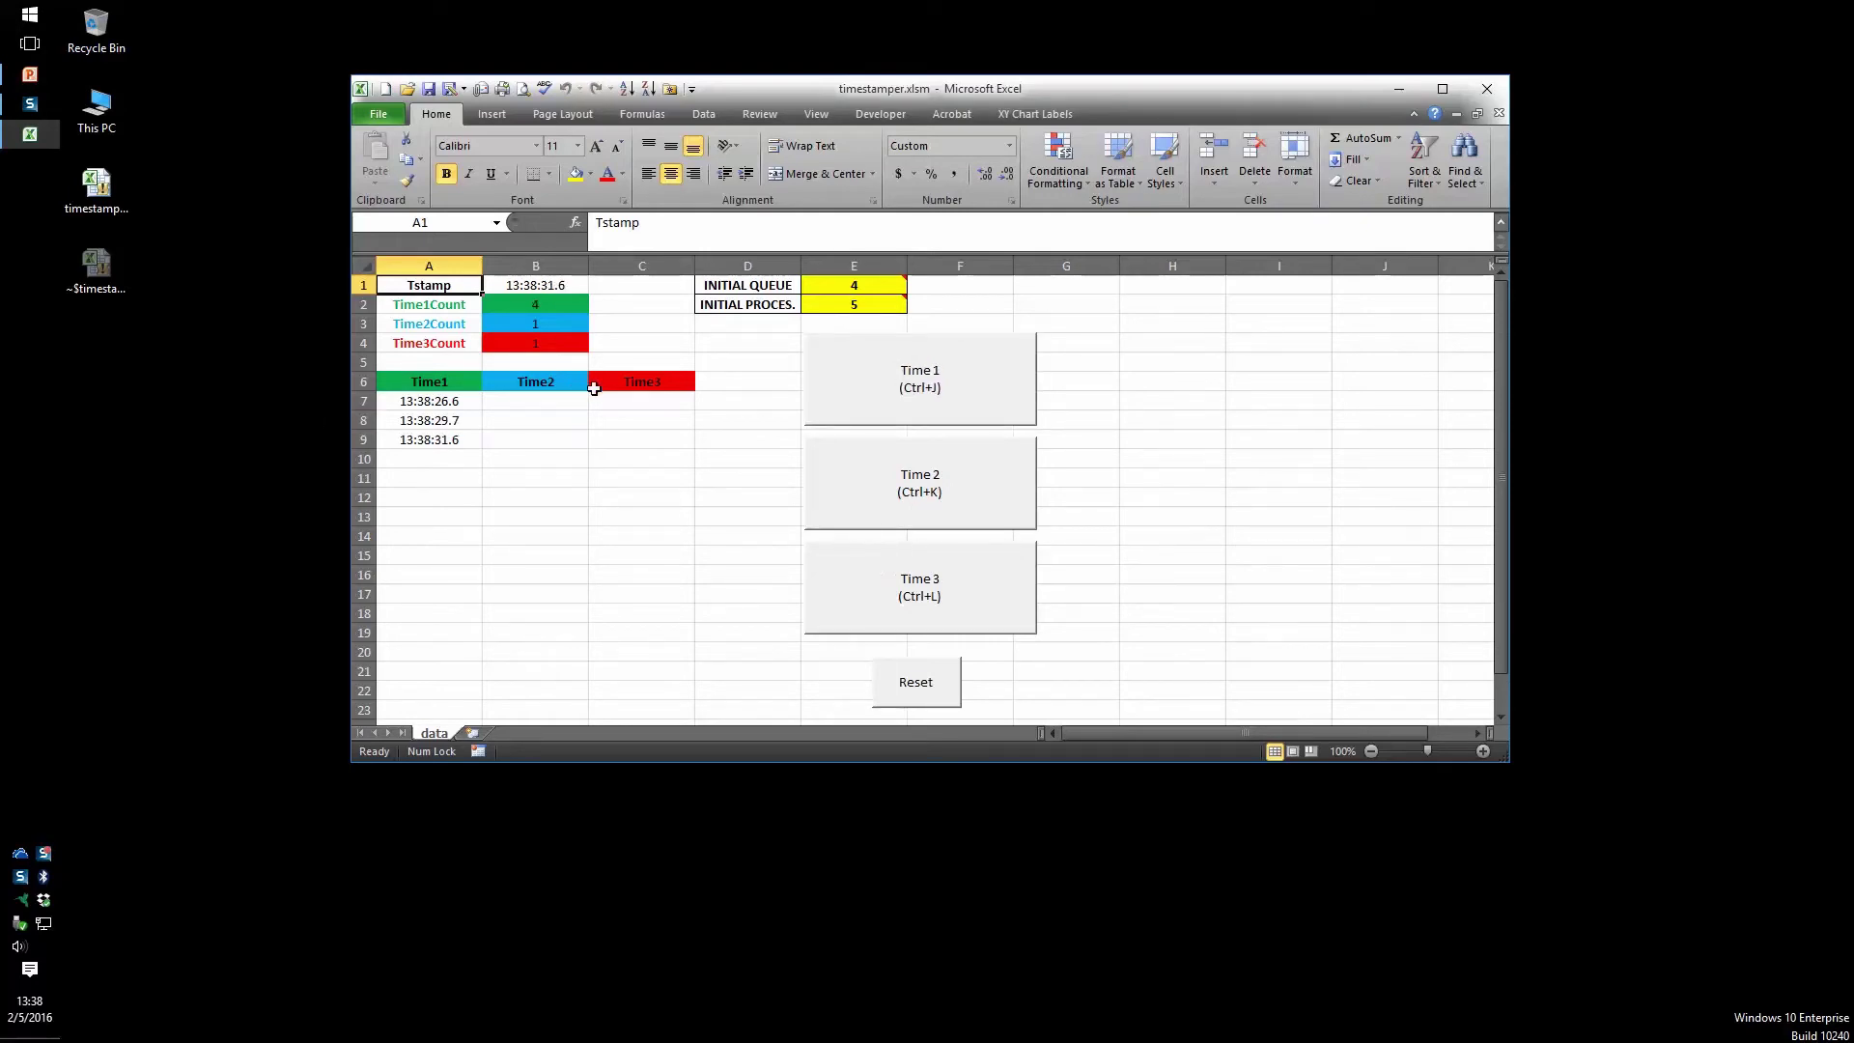
pyautogui.click(1016, 494)
pyautogui.click(1015, 494)
pyautogui.click(950, 599)
# Record two more Time1, two more Time2 and one more Time3 timestamp, bringing counts to 5, 4 and 2.
pyautogui.click(875, 389)
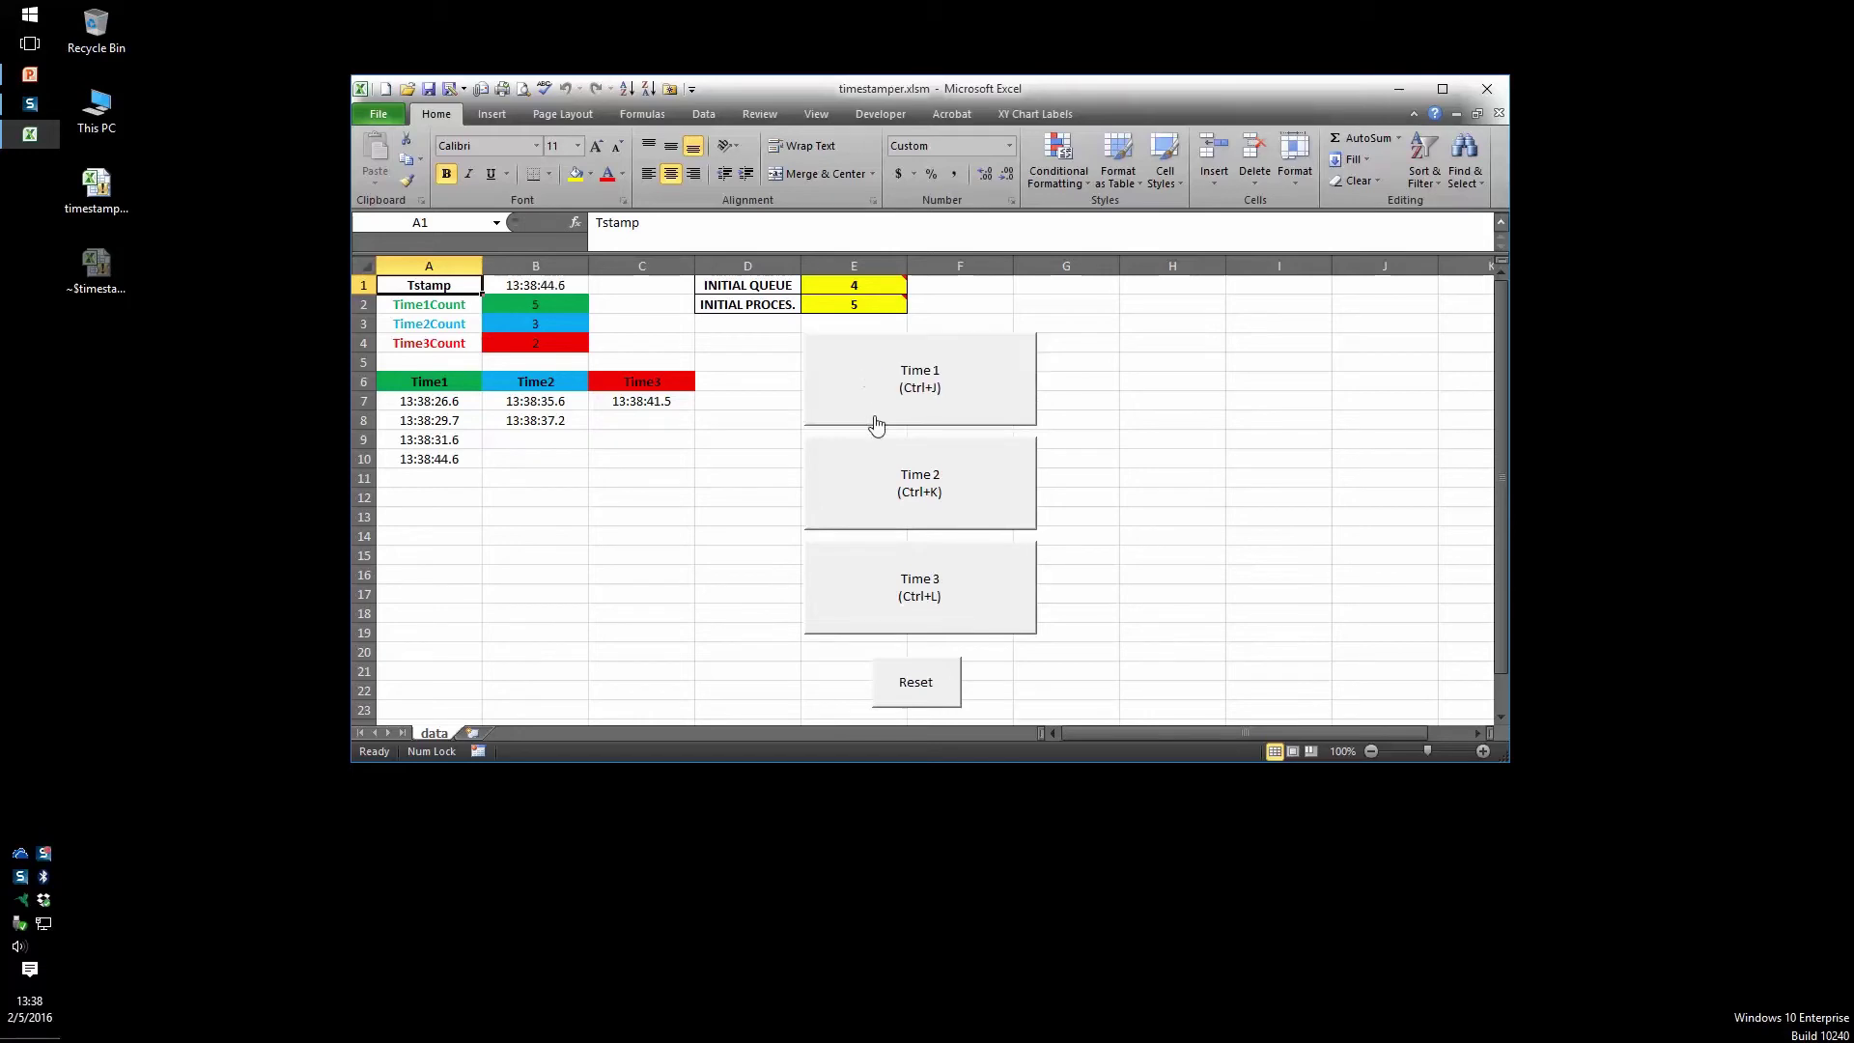
pyautogui.click(896, 492)
pyautogui.click(909, 404)
pyautogui.click(898, 526)
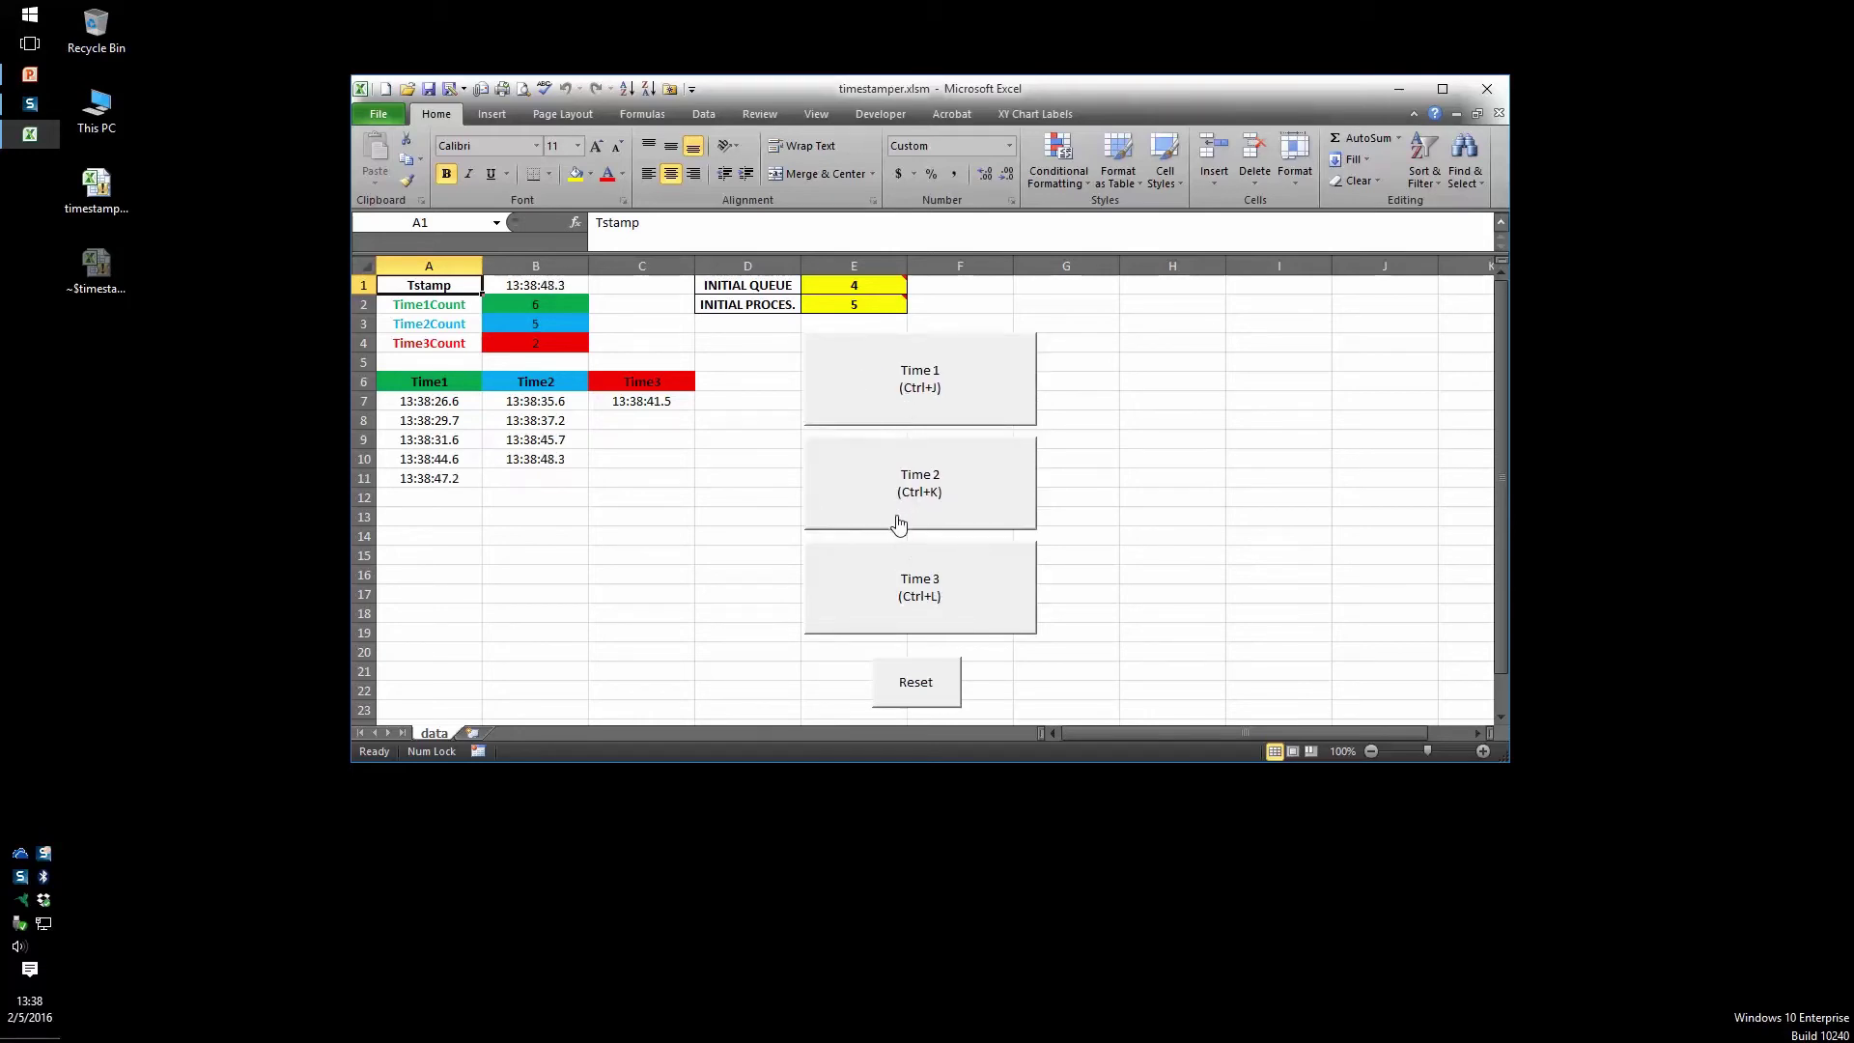
pyautogui.click(912, 602)
pyautogui.moveTo(431, 401); pyautogui.dragTo(644, 404)
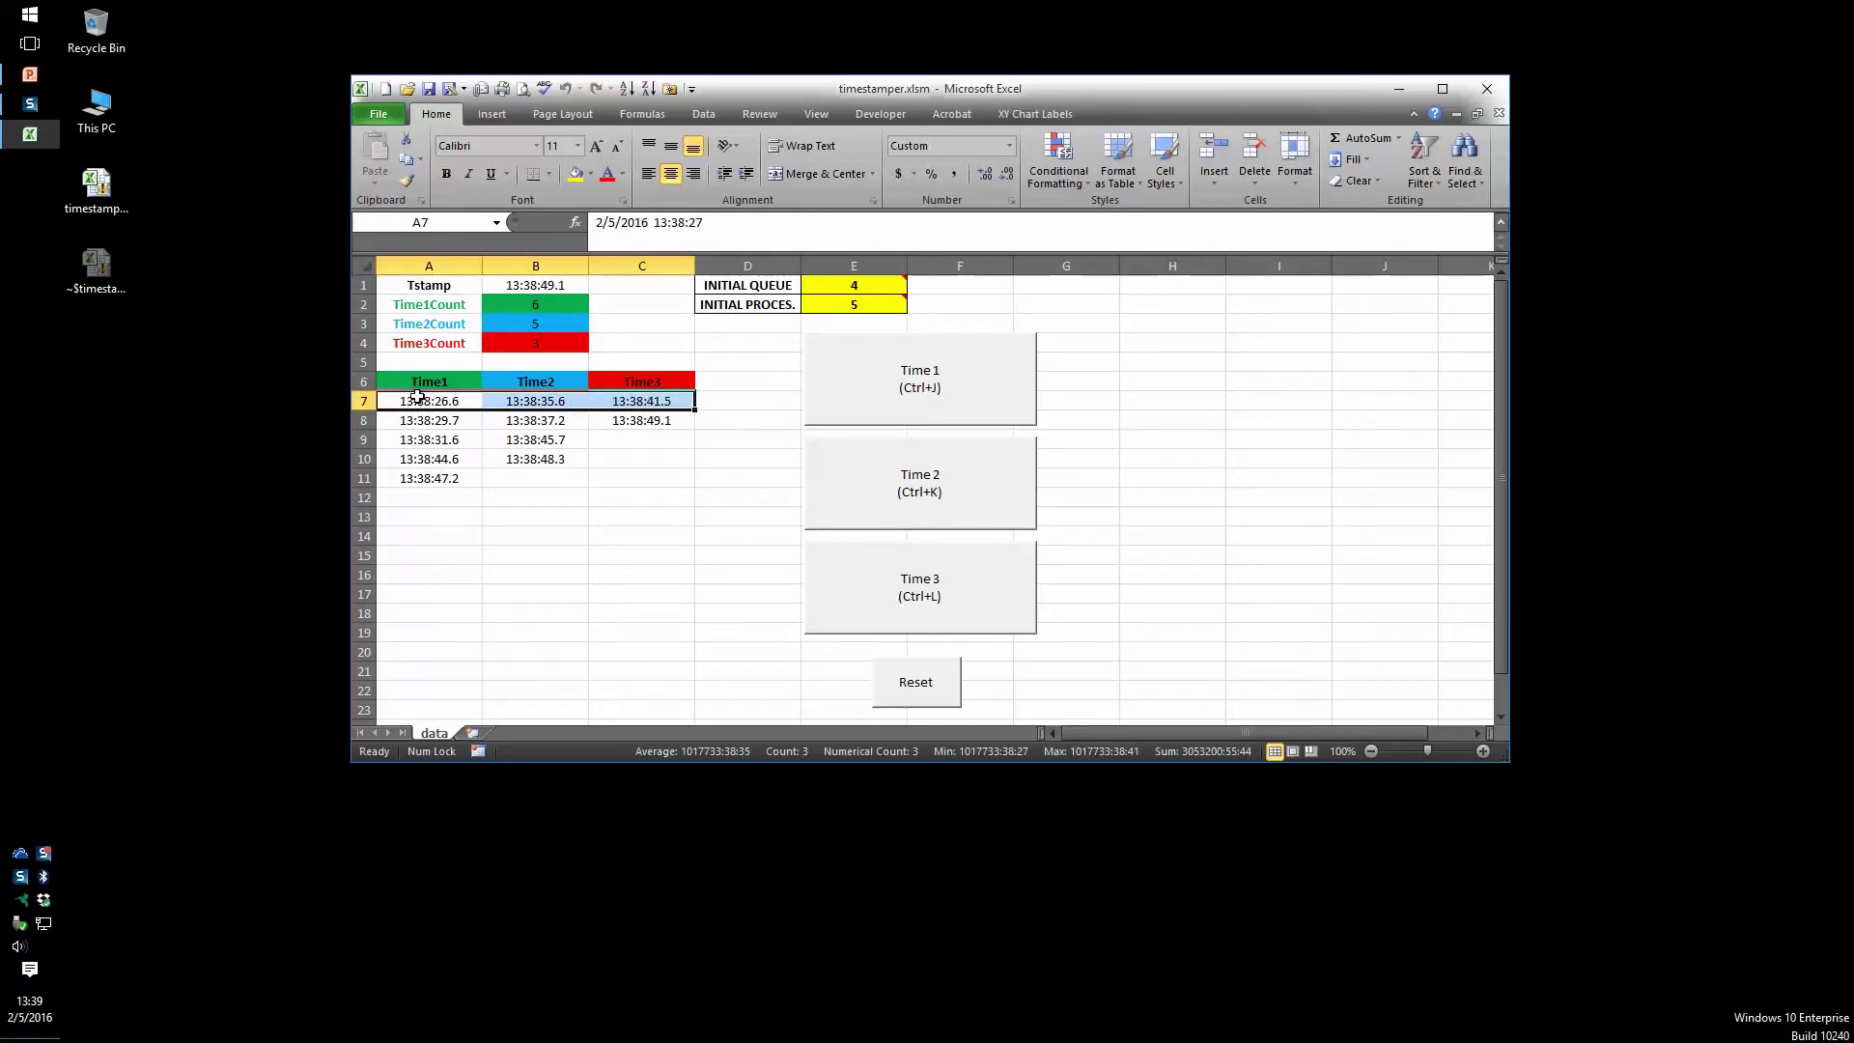
pyautogui.click(415, 394)
pyautogui.click(572, 402)
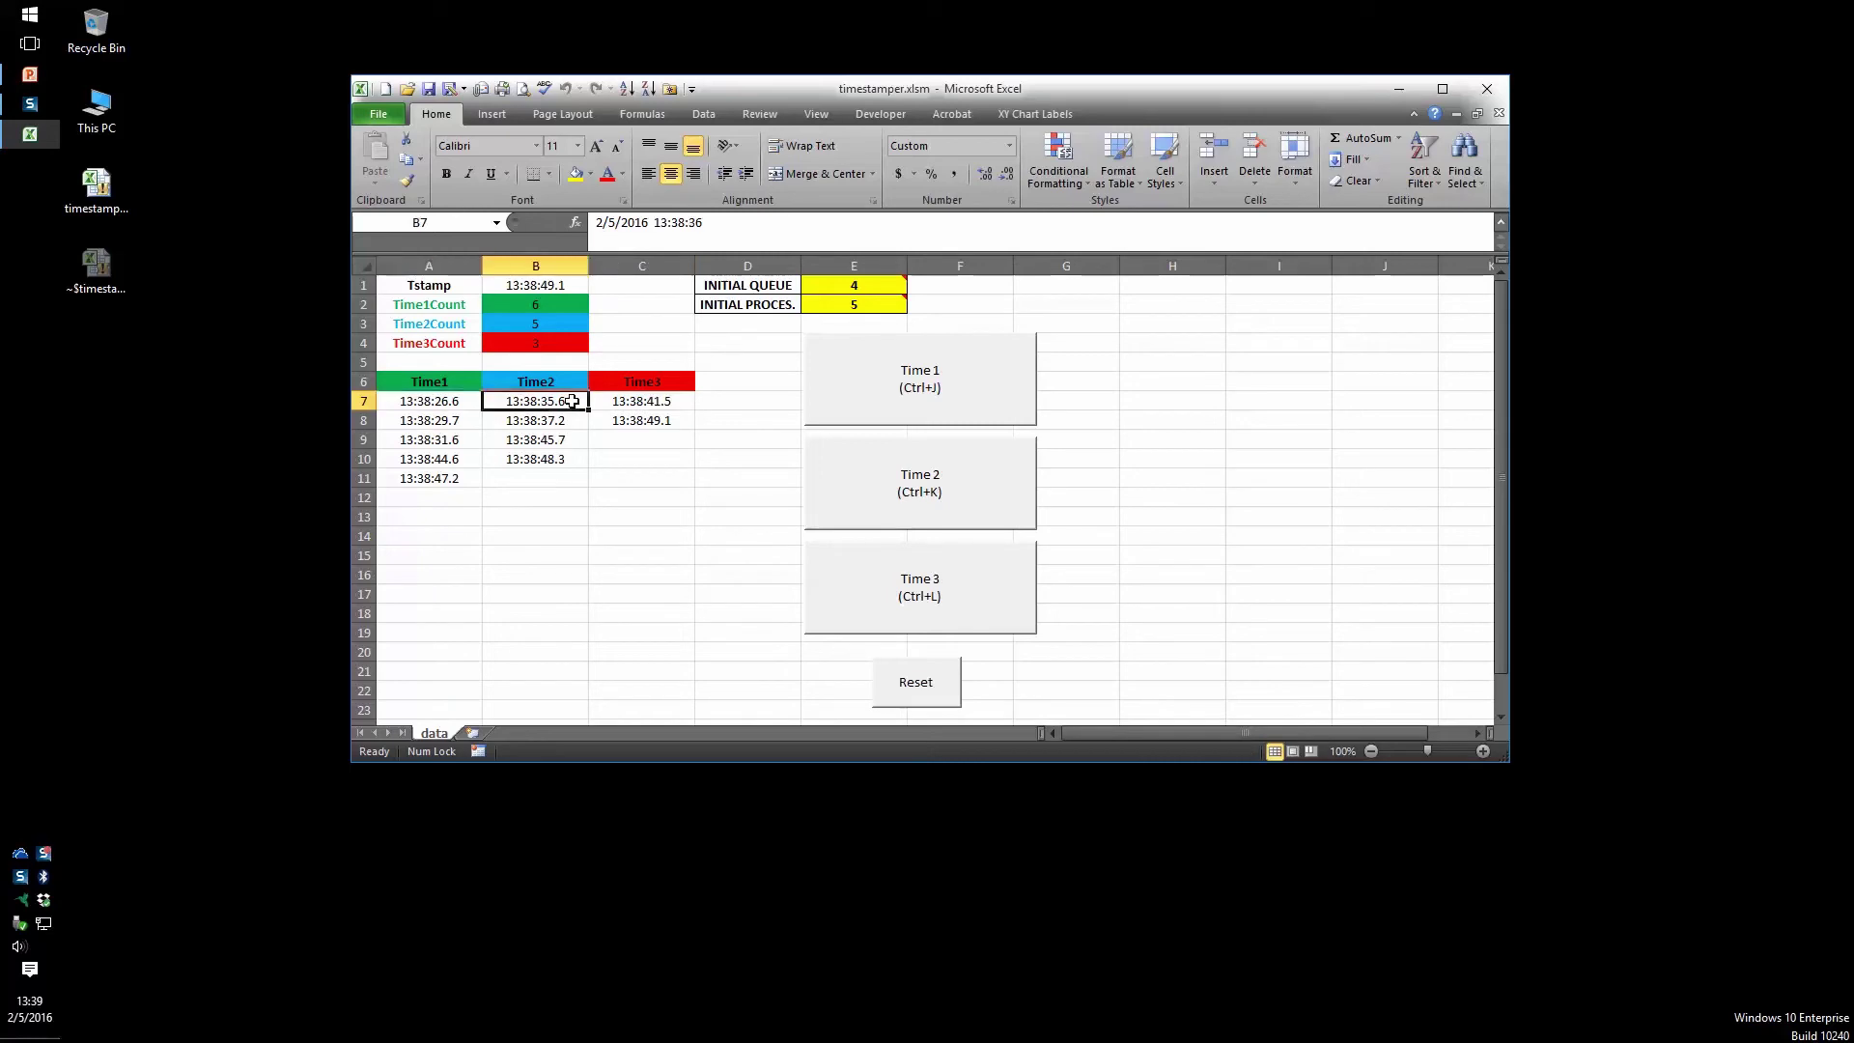
pyautogui.click(847, 288)
pyautogui.moveTo(424, 401); pyautogui.dragTo(635, 396)
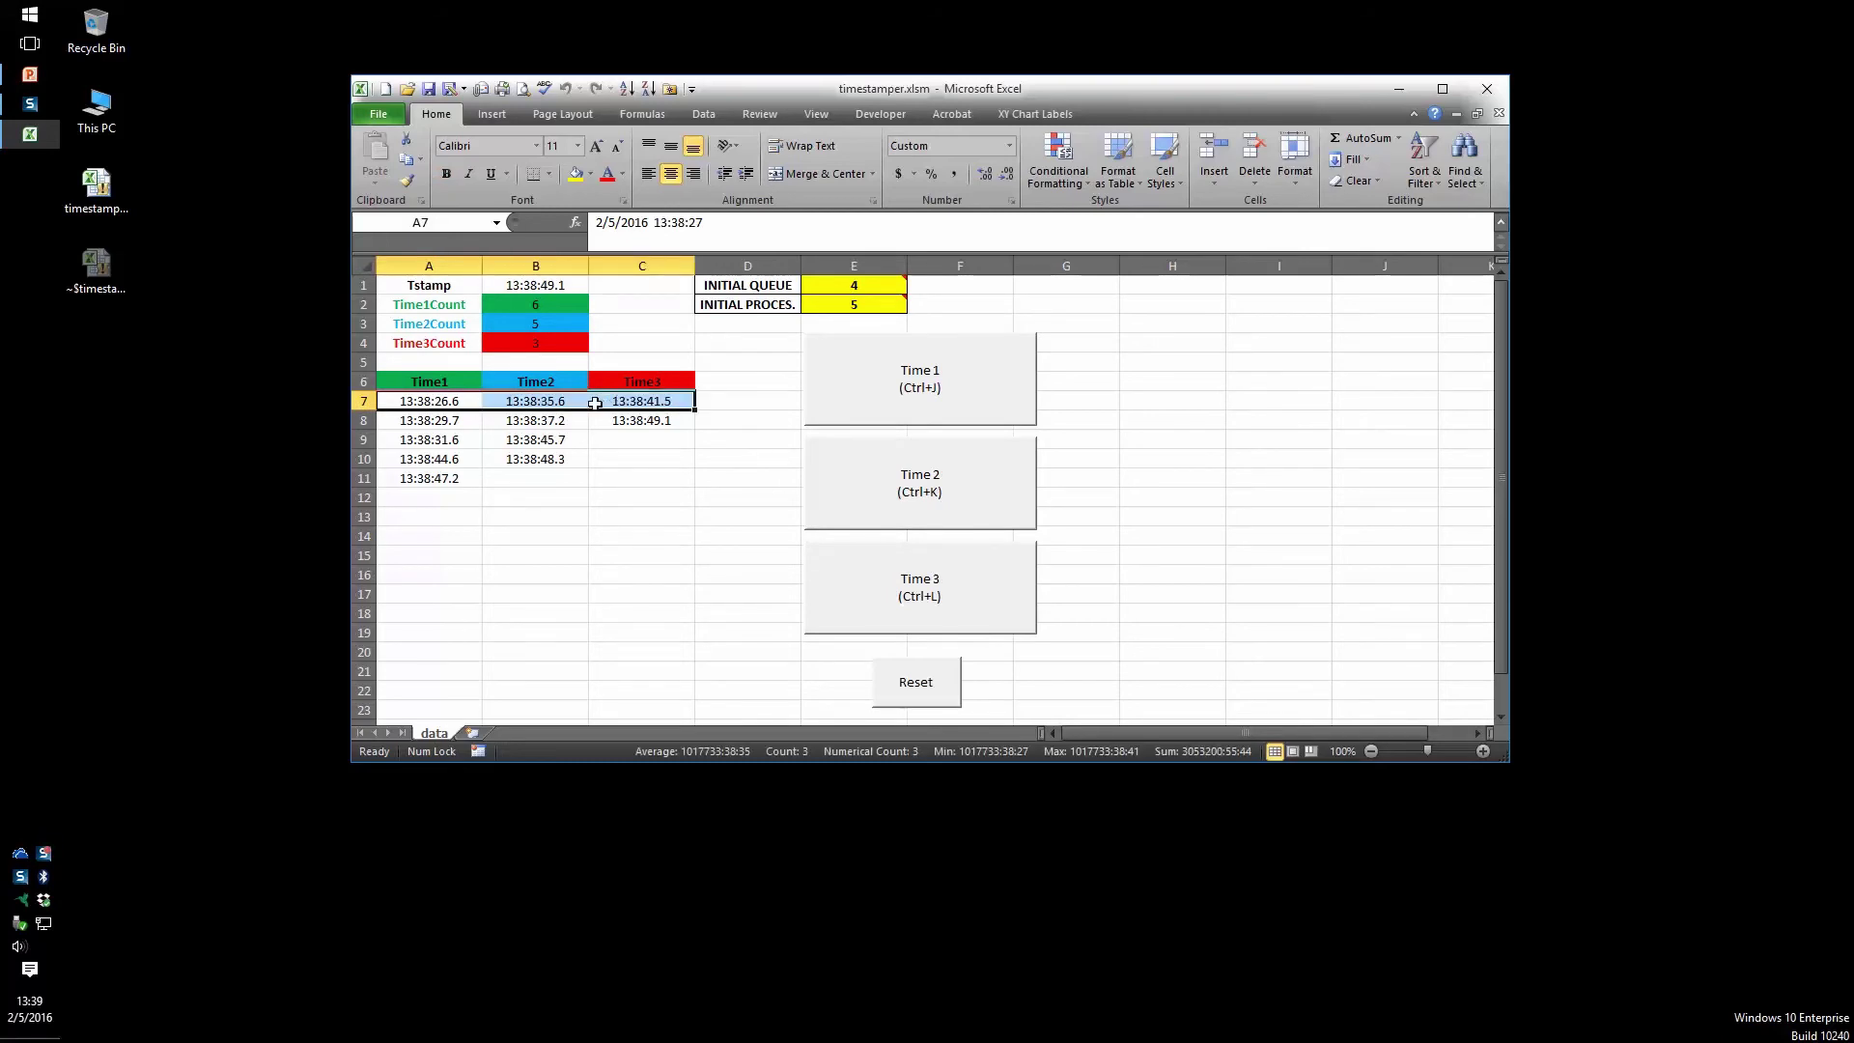
pyautogui.click(444, 404)
pyautogui.moveTo(443, 403); pyautogui.dragTo(622, 402)
pyautogui.click(437, 403)
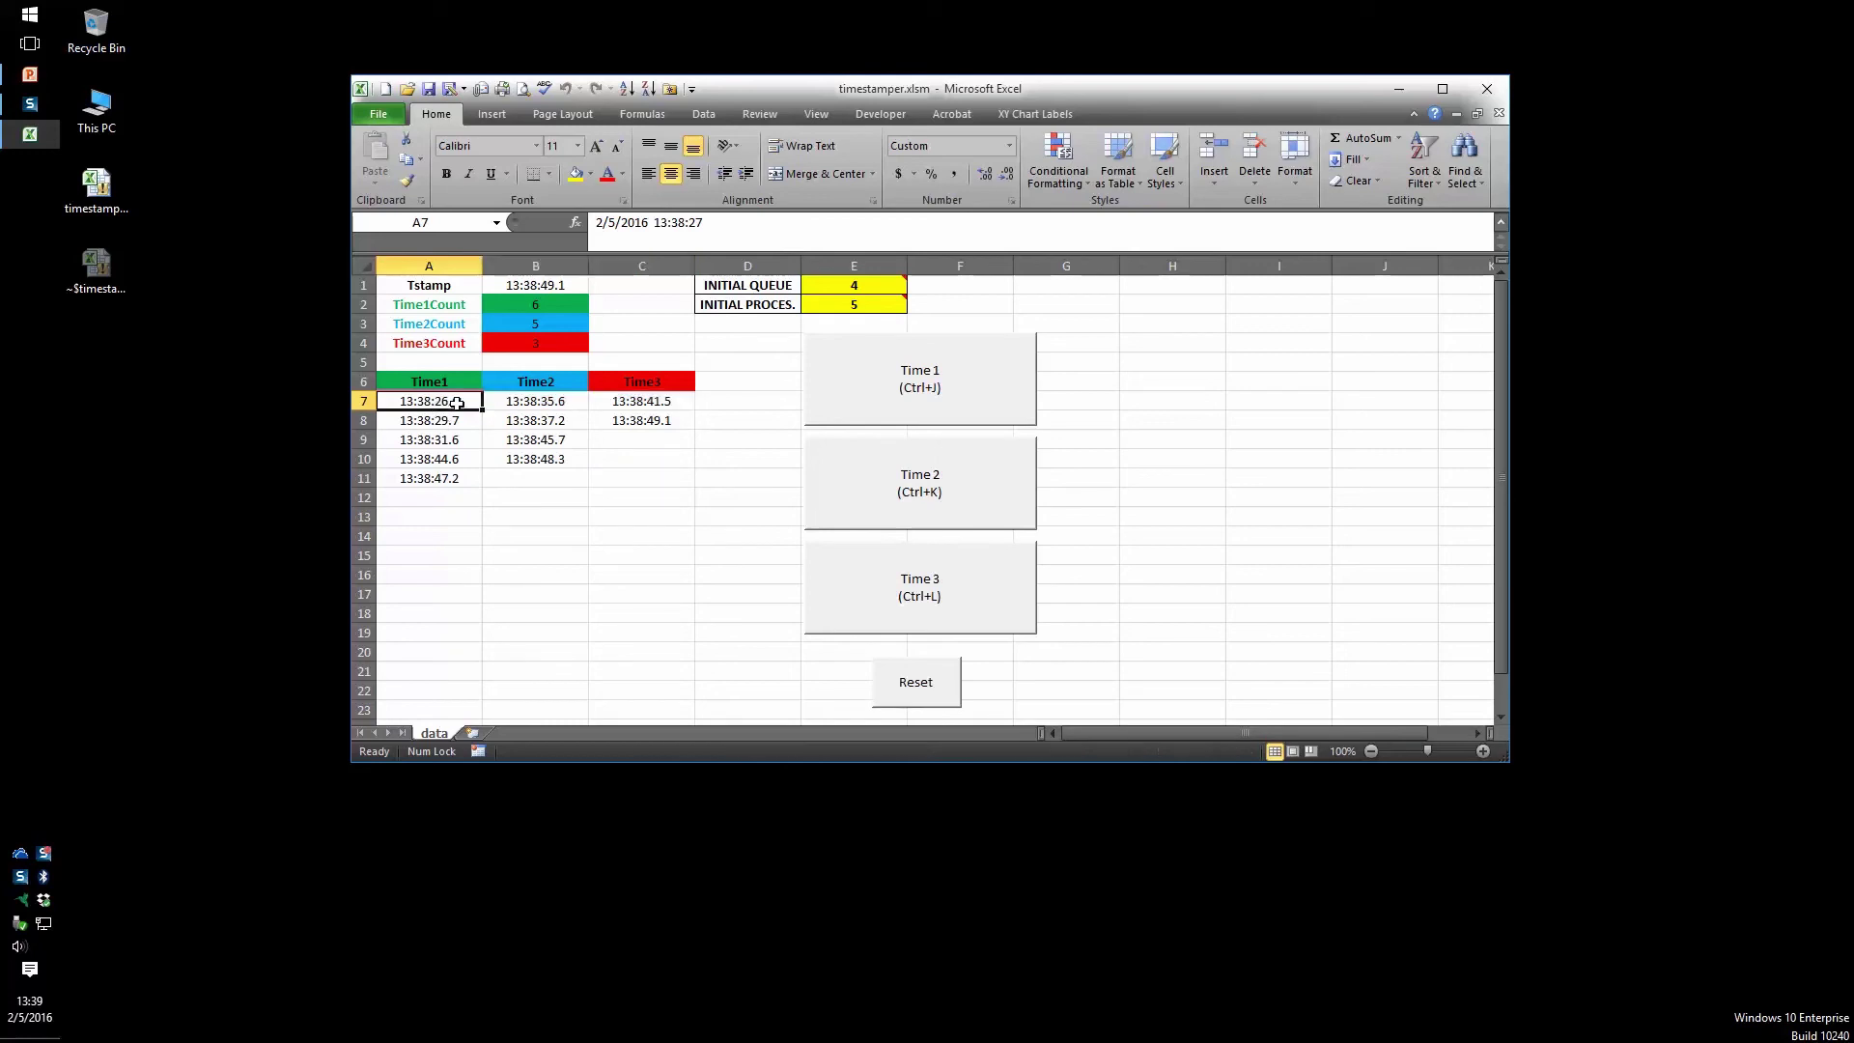
pyautogui.moveTo(457, 403); pyautogui.dragTo(650, 402)
pyautogui.click(448, 402)
pyautogui.moveTo(441, 401); pyautogui.dragTo(637, 401)
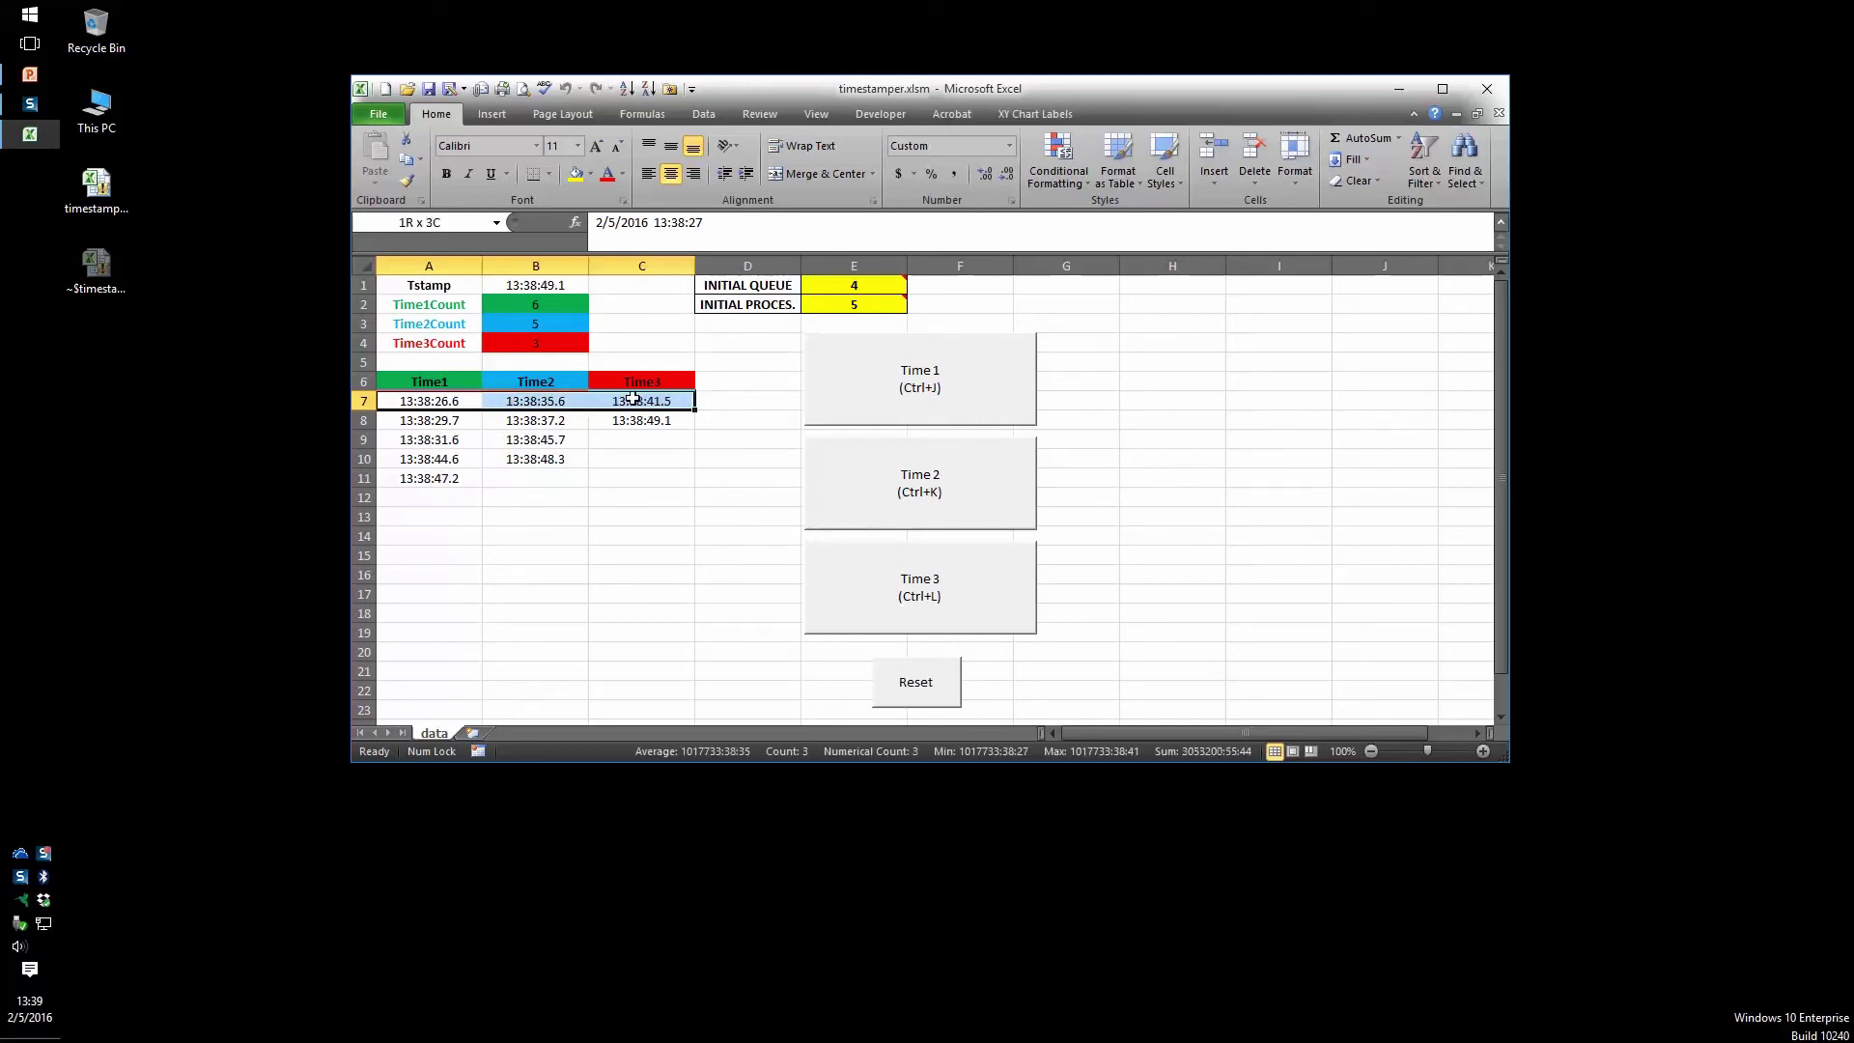
pyautogui.click(445, 402)
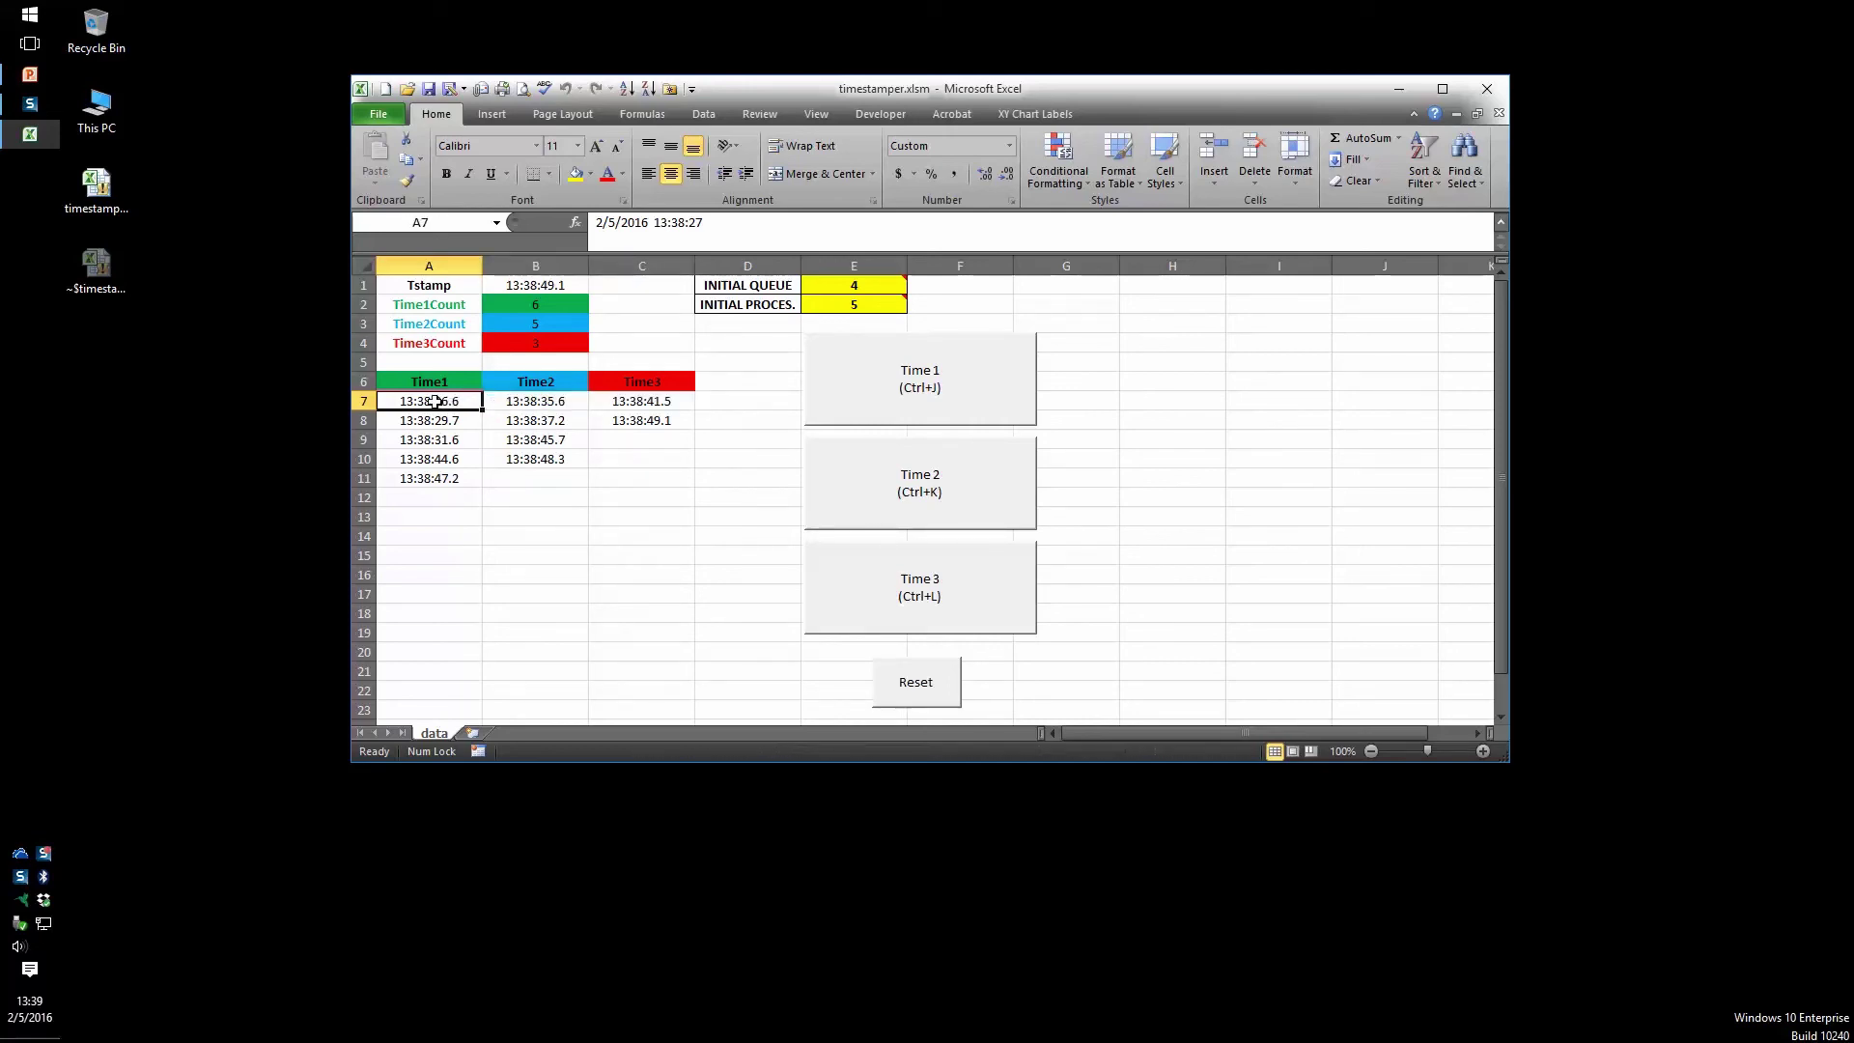
pyautogui.click(529, 399)
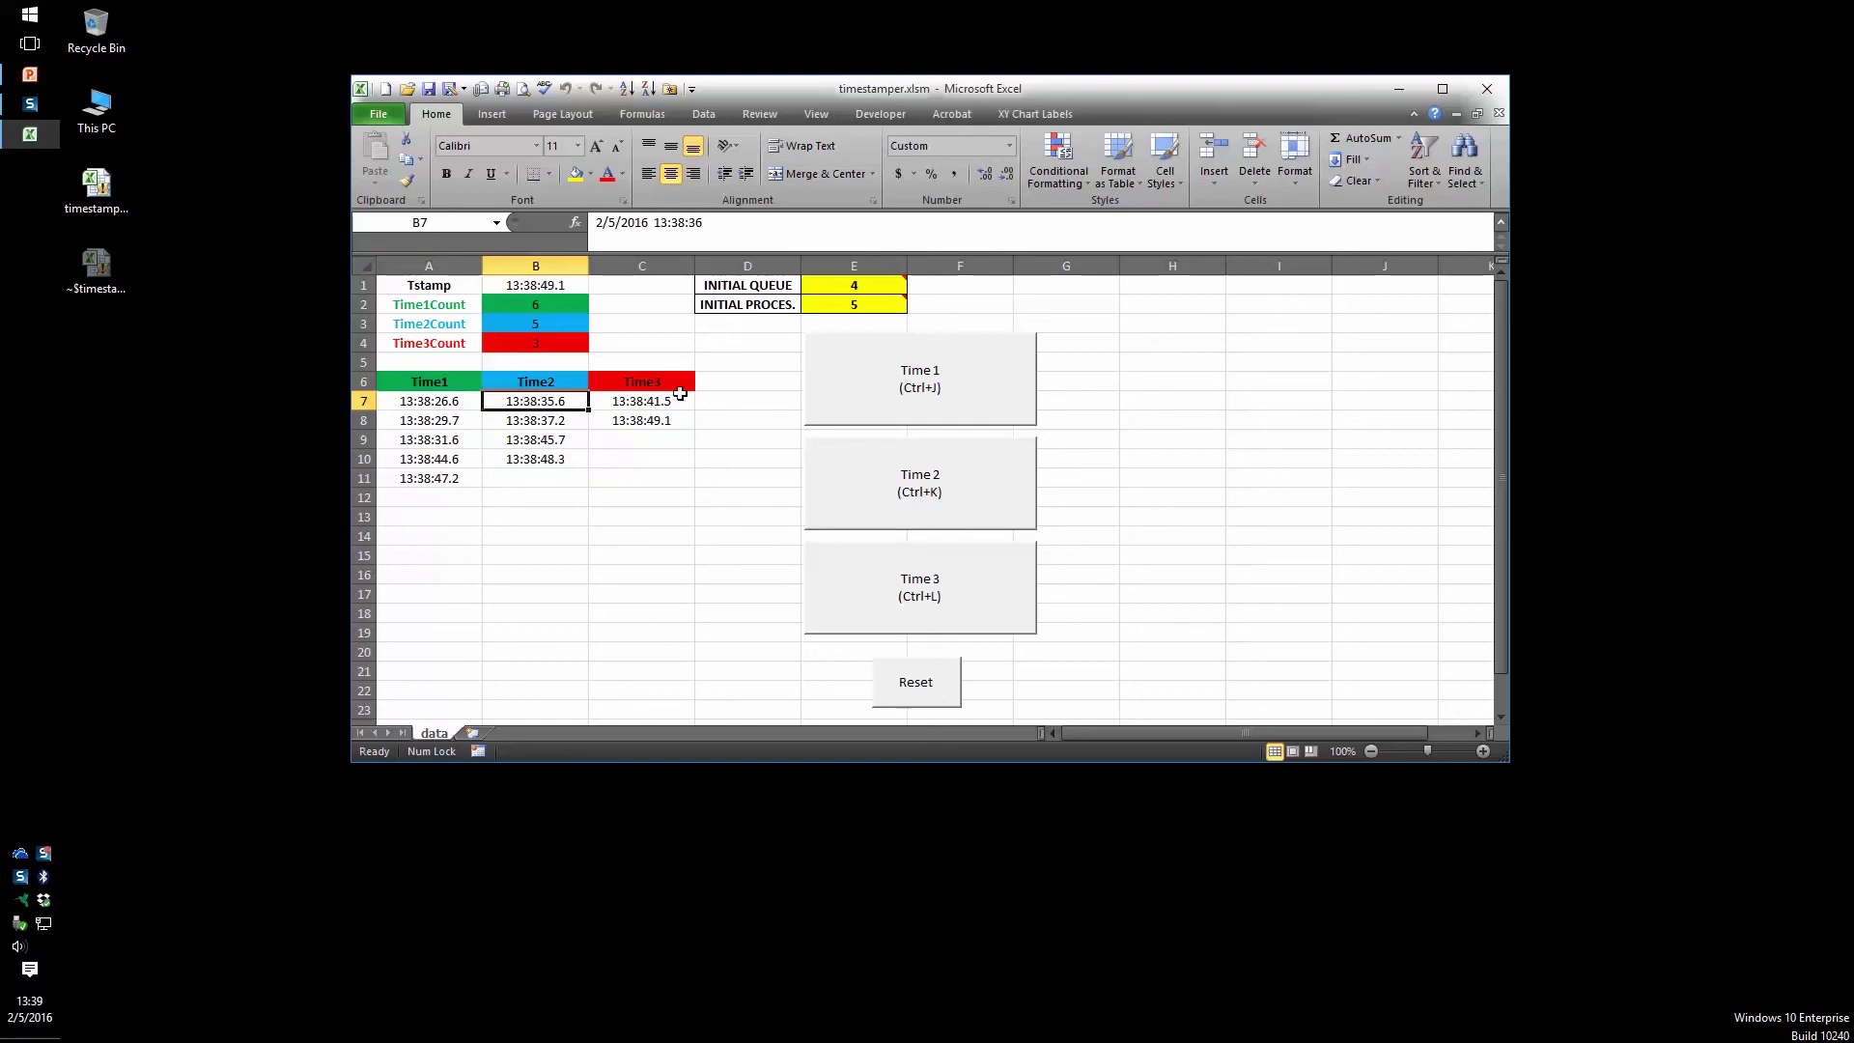
pyautogui.click(678, 399)
pyautogui.click(414, 405)
pyautogui.click(524, 404)
pyautogui.click(594, 405)
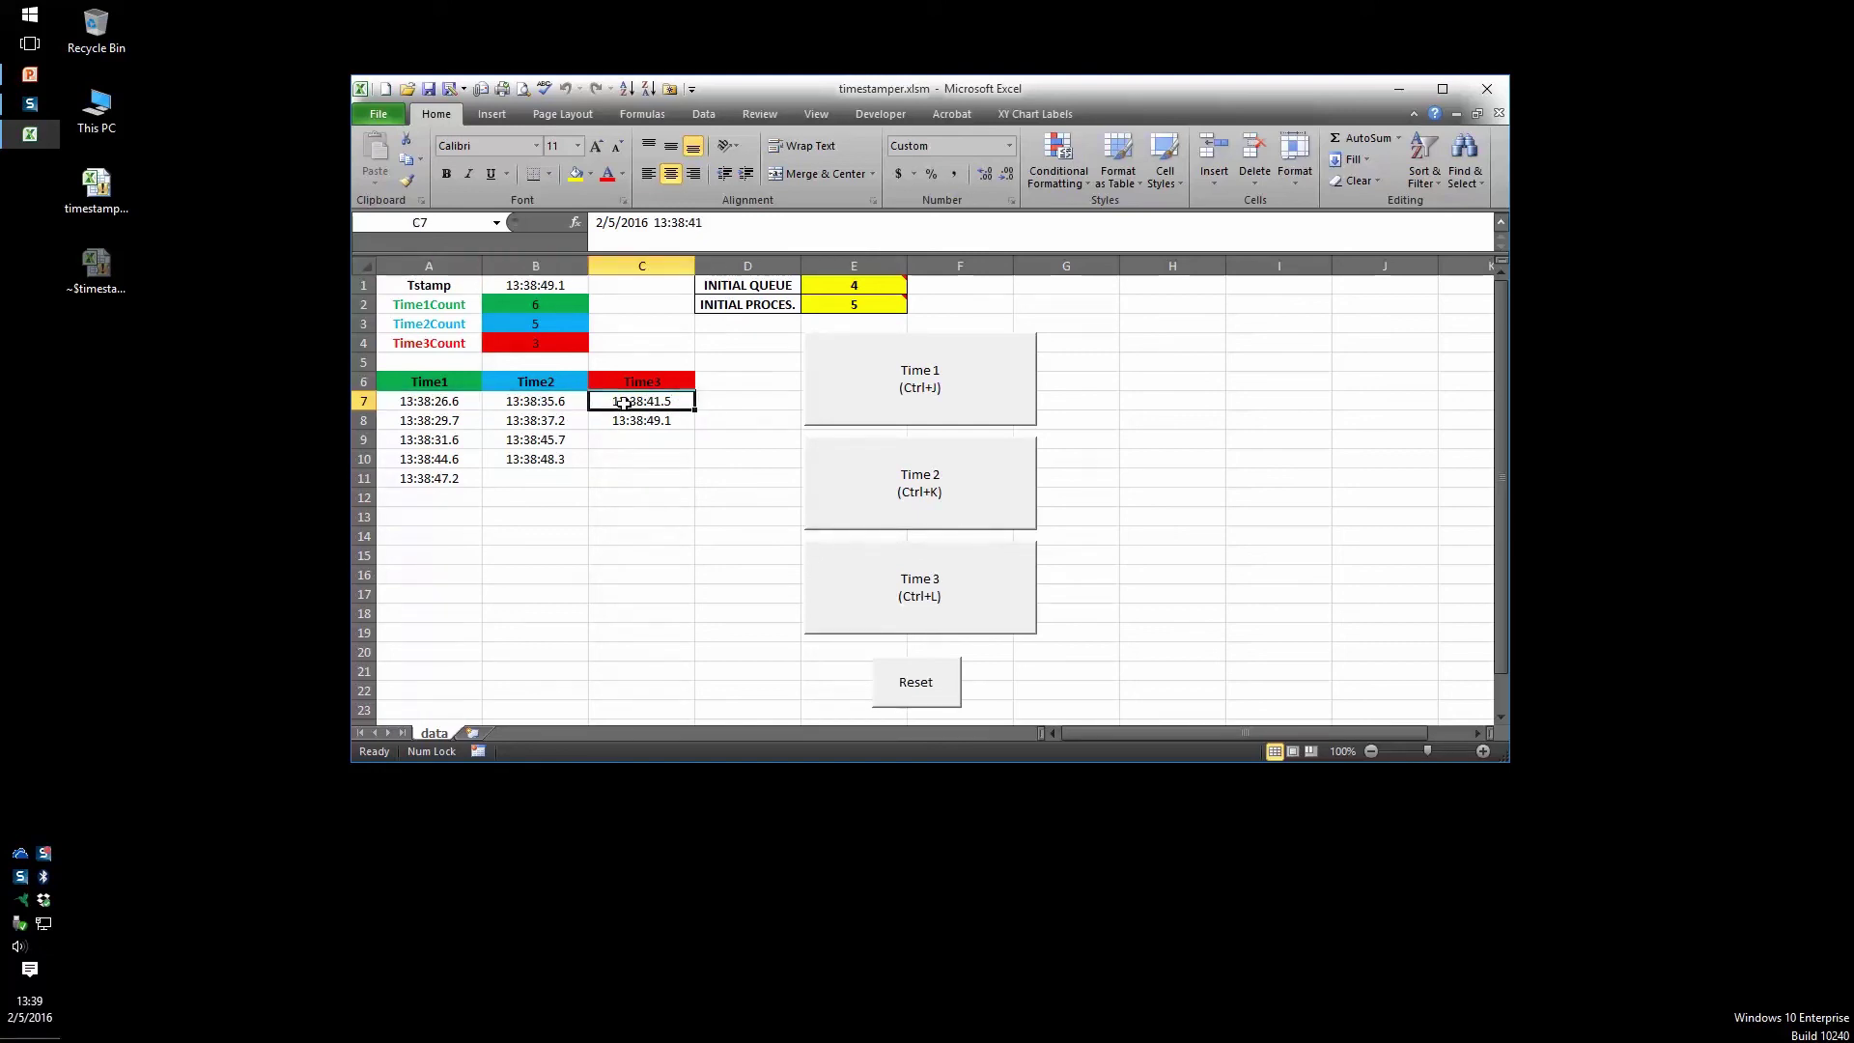
pyautogui.click(515, 401)
pyautogui.click(433, 404)
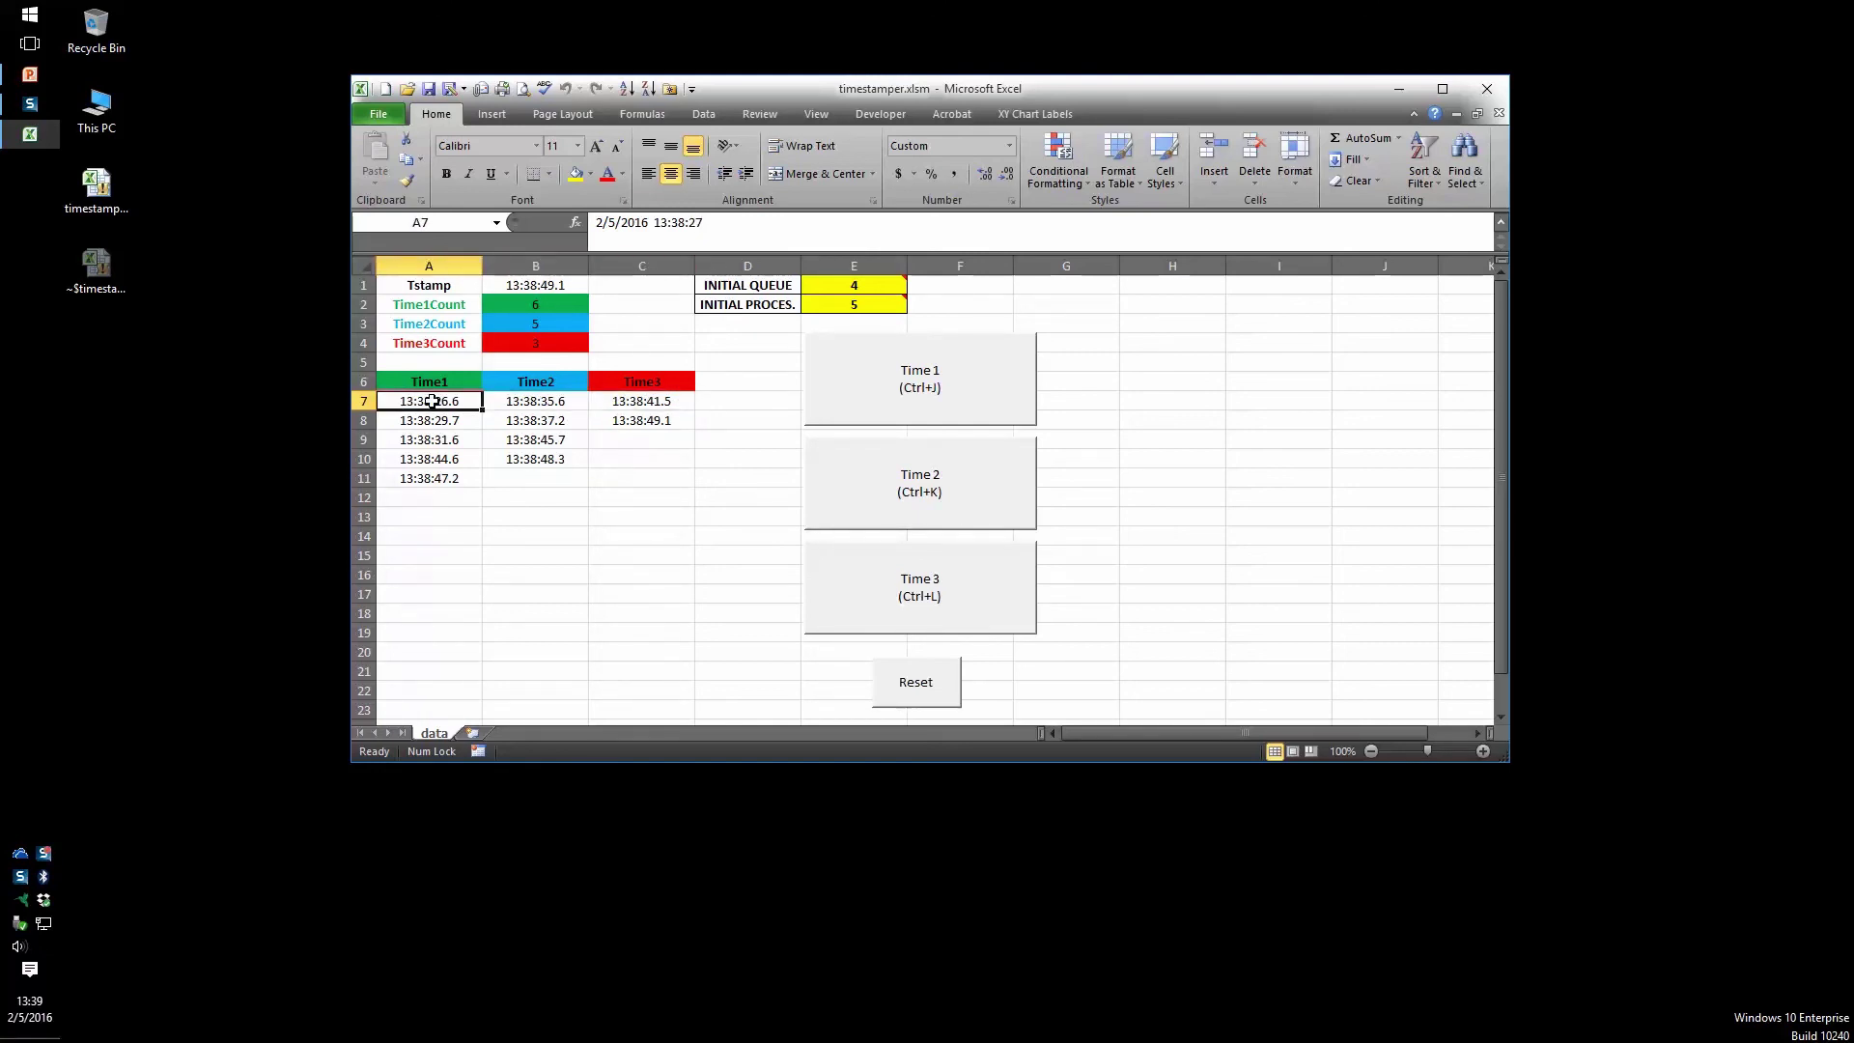